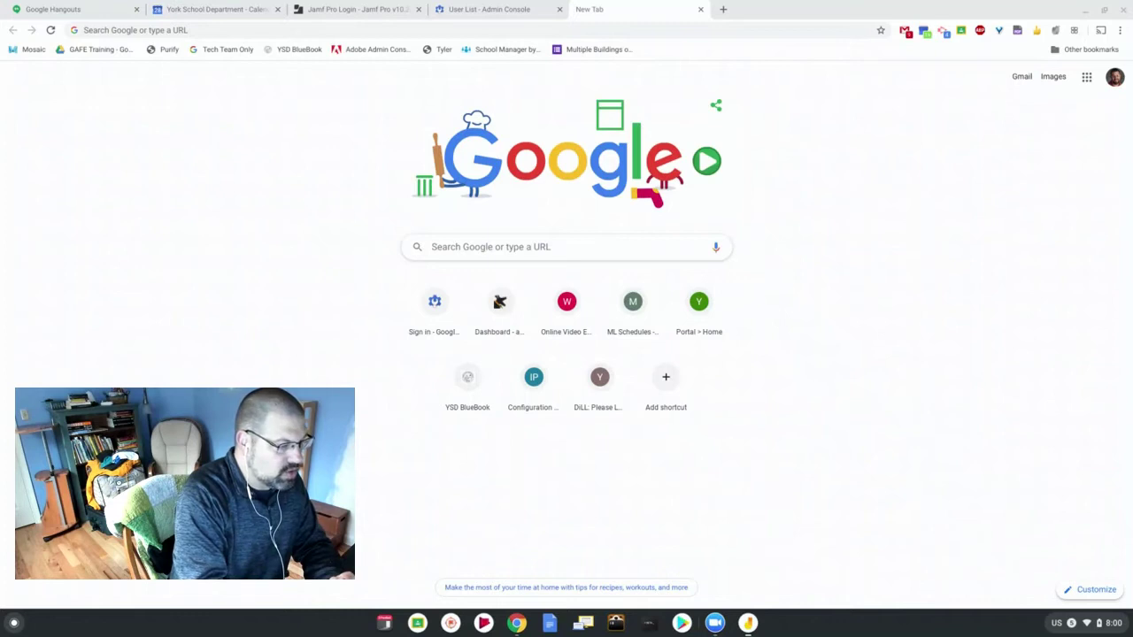
Step: Maximize the Jamboard app window and create a new blank jam
{"action": "left_click_drag", "start_coordinate": [1, 104], "coordinate": [361, 104]}
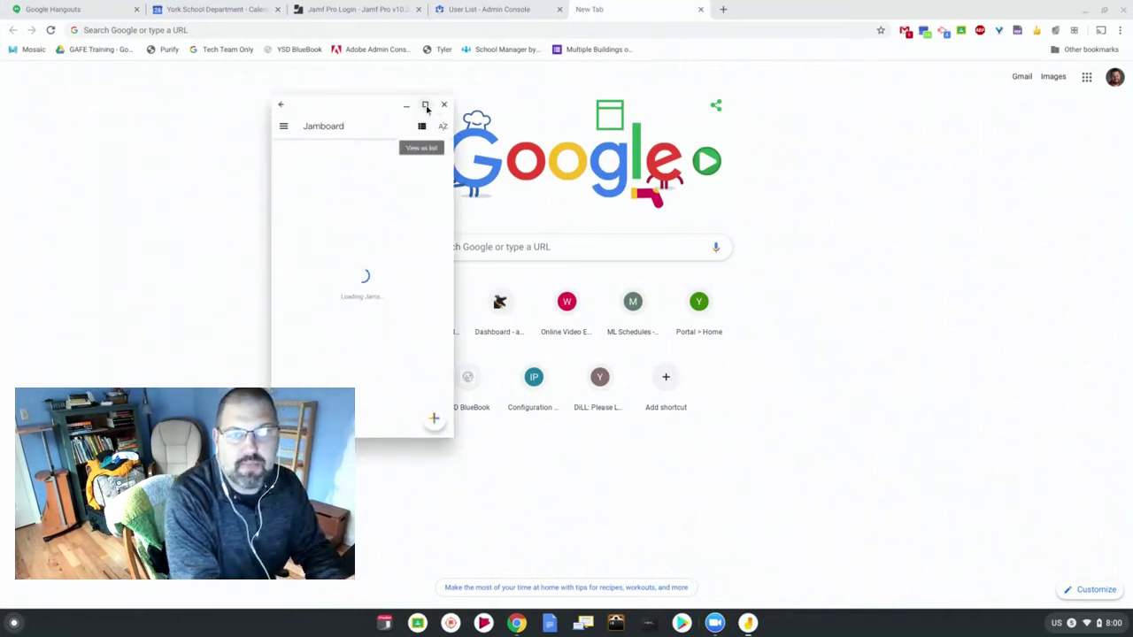
{"action": "left_click", "coordinate": [425, 106]}
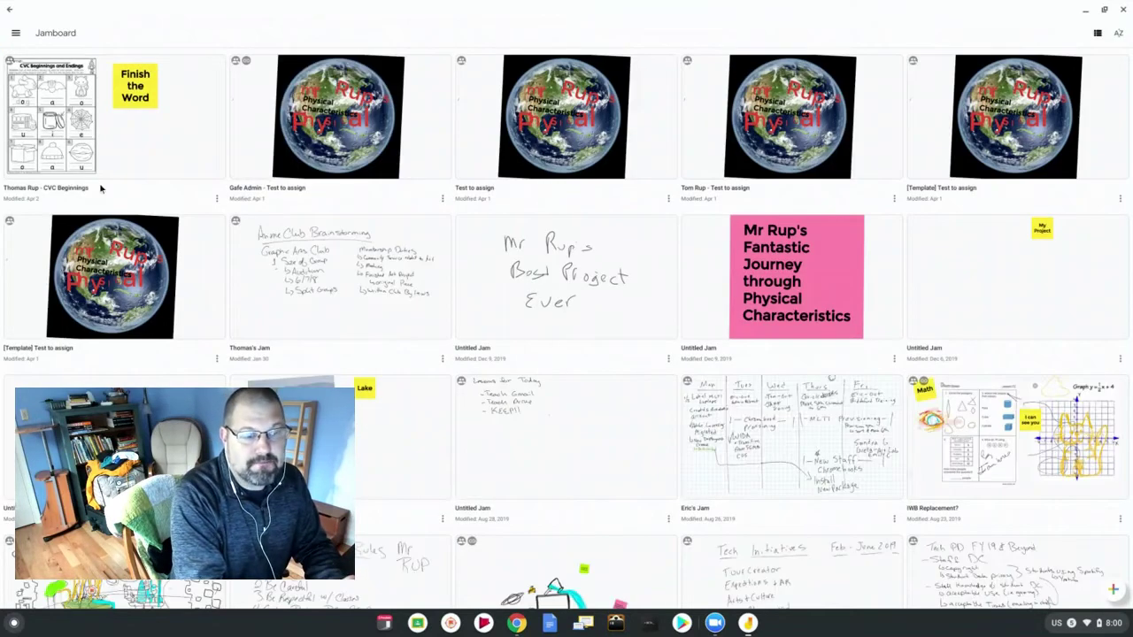
{"action": "left_click", "coordinate": [1114, 589]}
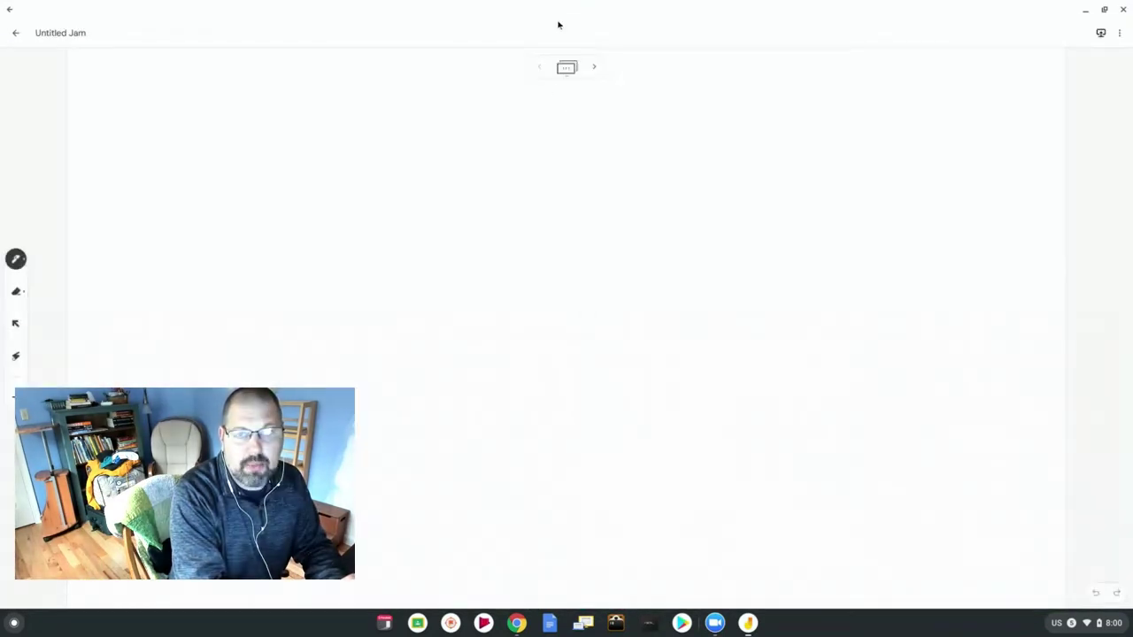
Step: Set the background of the jam's first frame to the blue graph-paper grid and close Jamboard
{"action": "left_click", "coordinate": [567, 68]}
{"action": "left_click", "coordinate": [602, 93]}
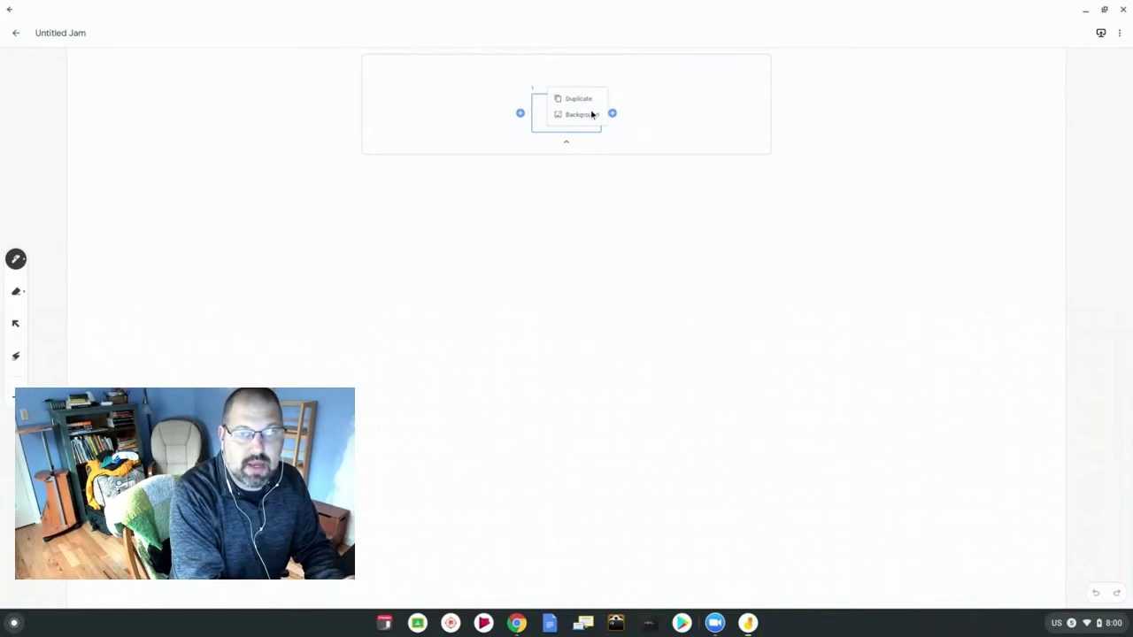
{"action": "left_click", "coordinate": [588, 116]}
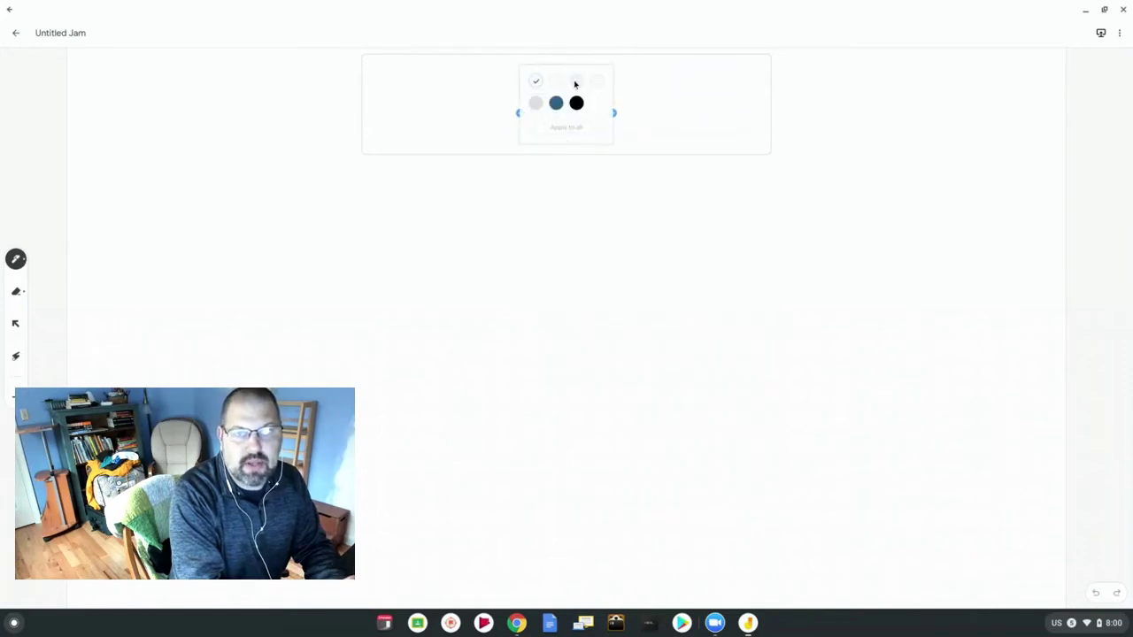
{"action": "left_click", "coordinate": [575, 84]}
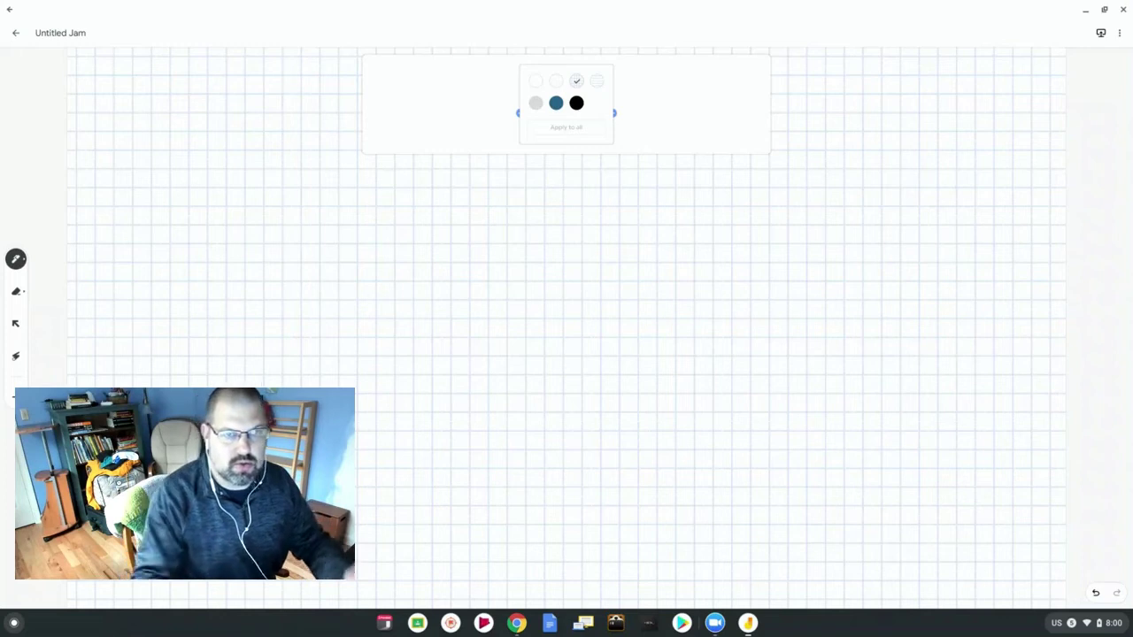
{"action": "left_click", "coordinate": [1124, 9]}
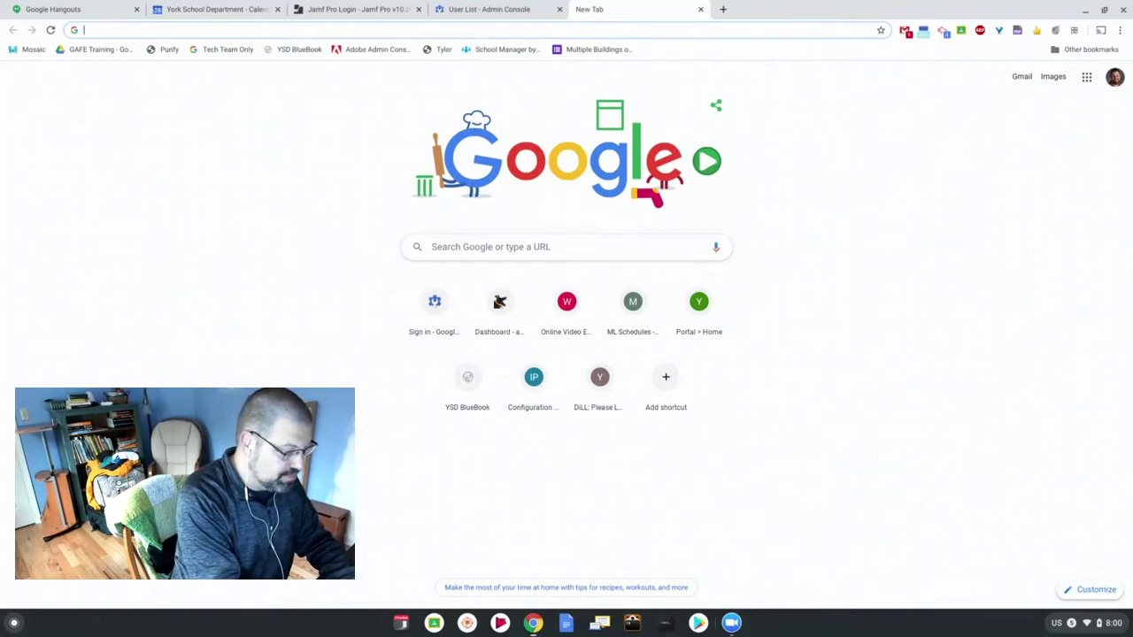
Step: Search Google Images for "digital graph paper" and preview the Incompetech Simple Grid result with its image options
{"action": "type", "text": "digital"}
{"action": "key", "text": "Return"}
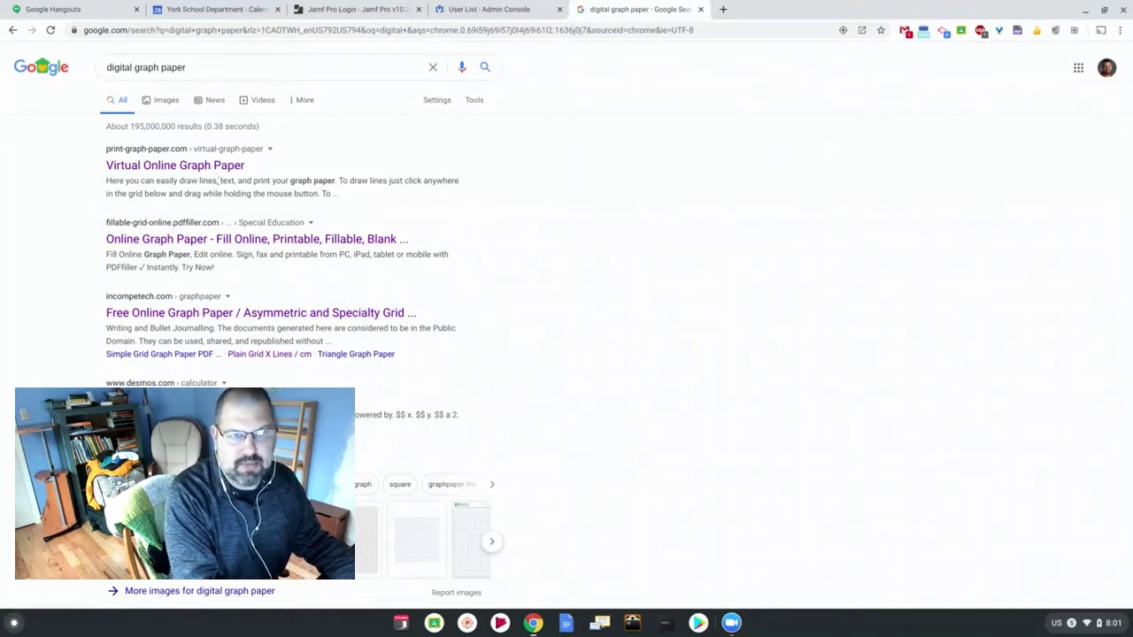
{"action": "left_click", "coordinate": [161, 100]}
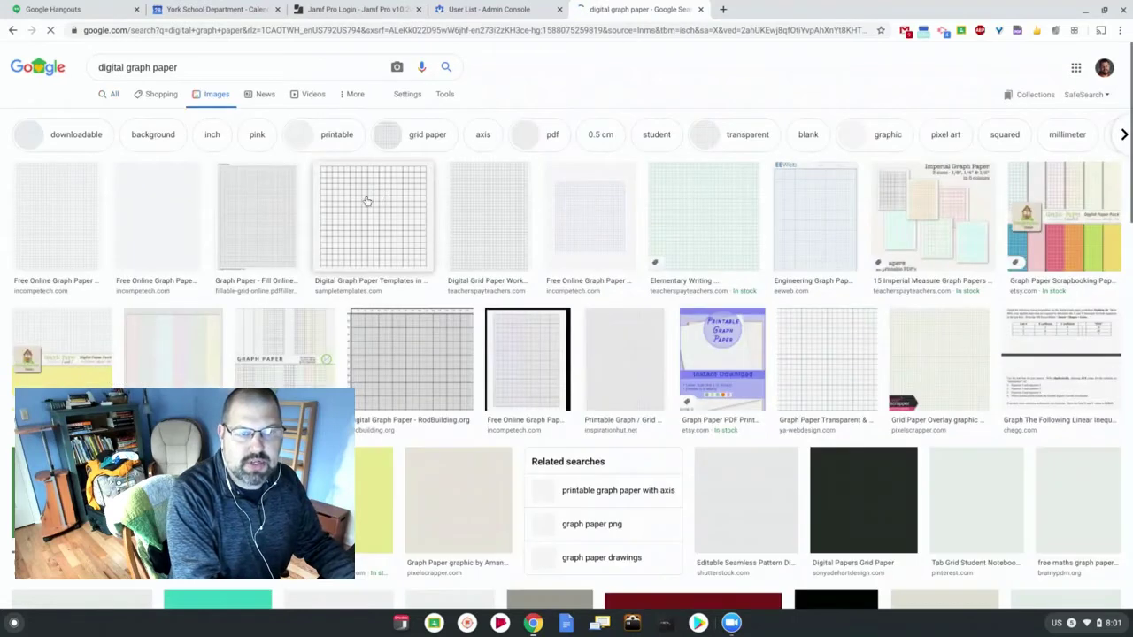
{"action": "left_click", "coordinate": [156, 225]}
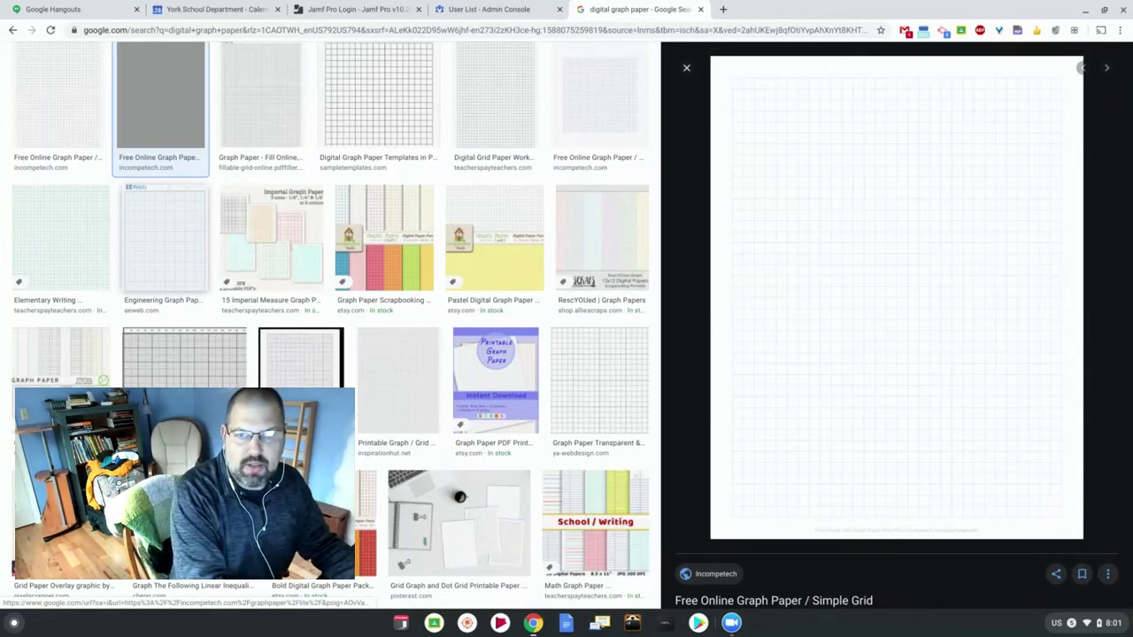
{"action": "right_click", "coordinate": [833, 272]}
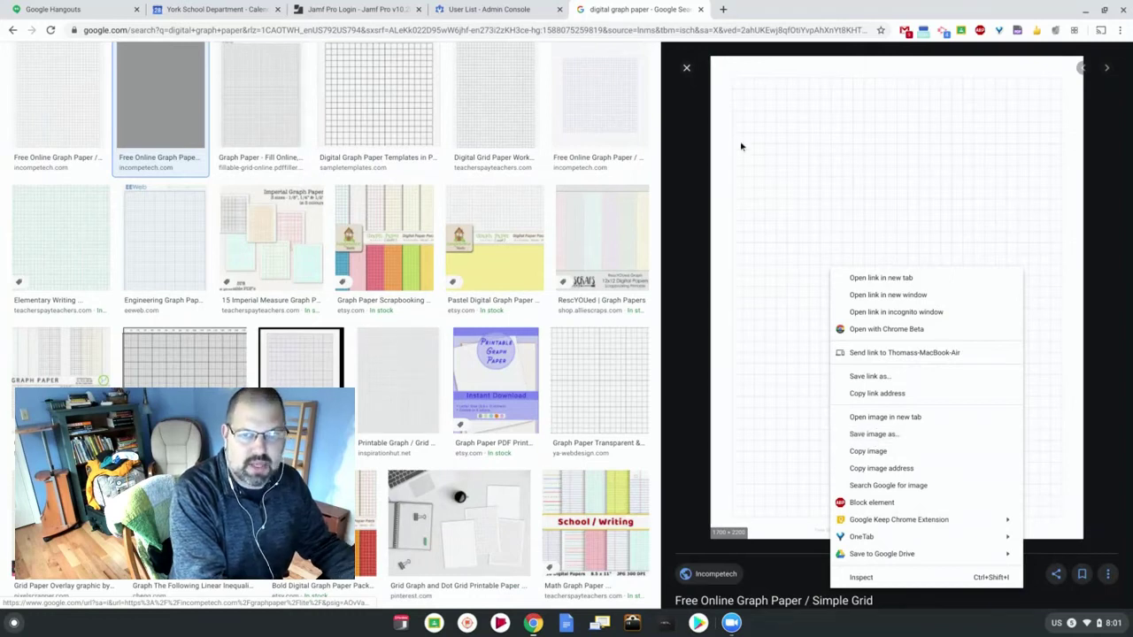
{"action": "left_click", "coordinate": [688, 76]}
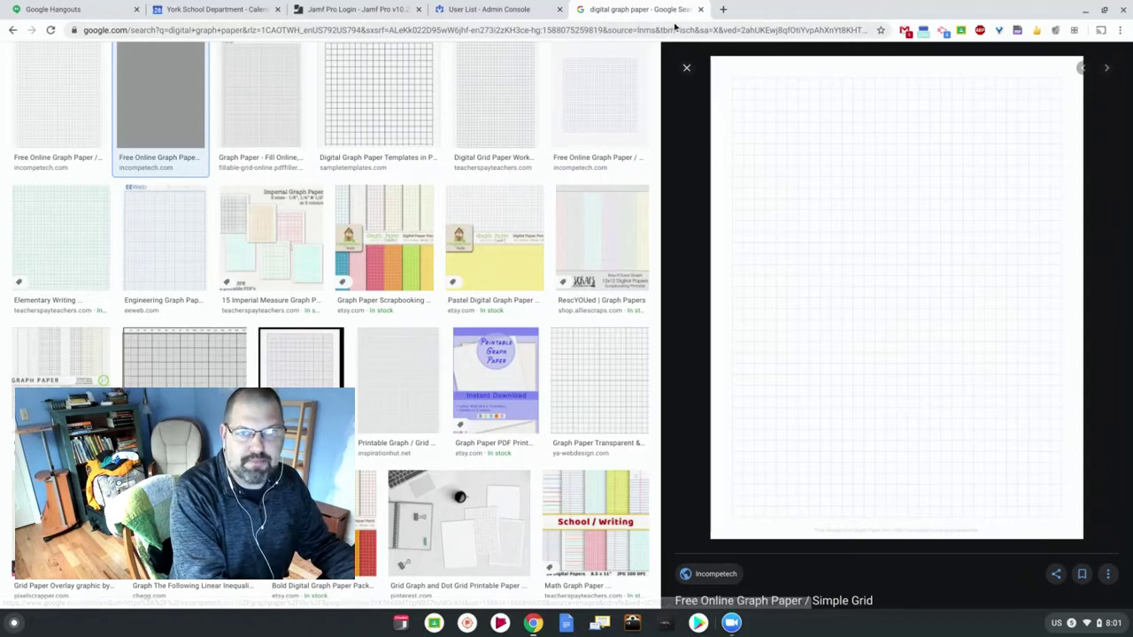
Step: Create a new Google Slides presentation through slides.new and dismiss the theme choices
{"action": "left_click", "coordinate": [675, 30]}
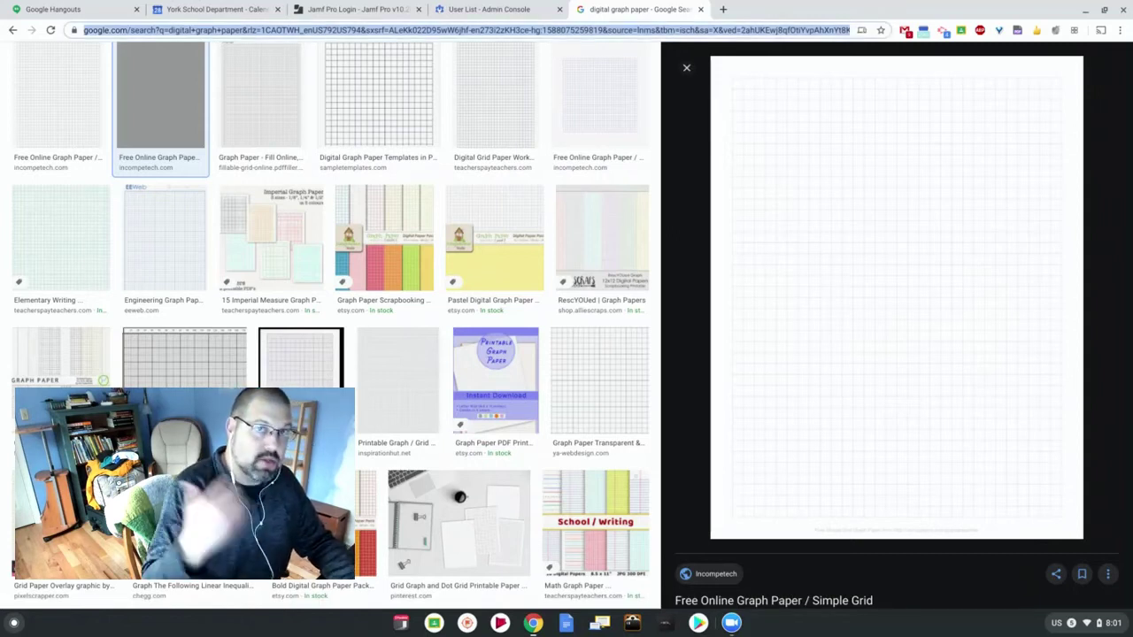
{"action": "type", "text": "slides.new"}
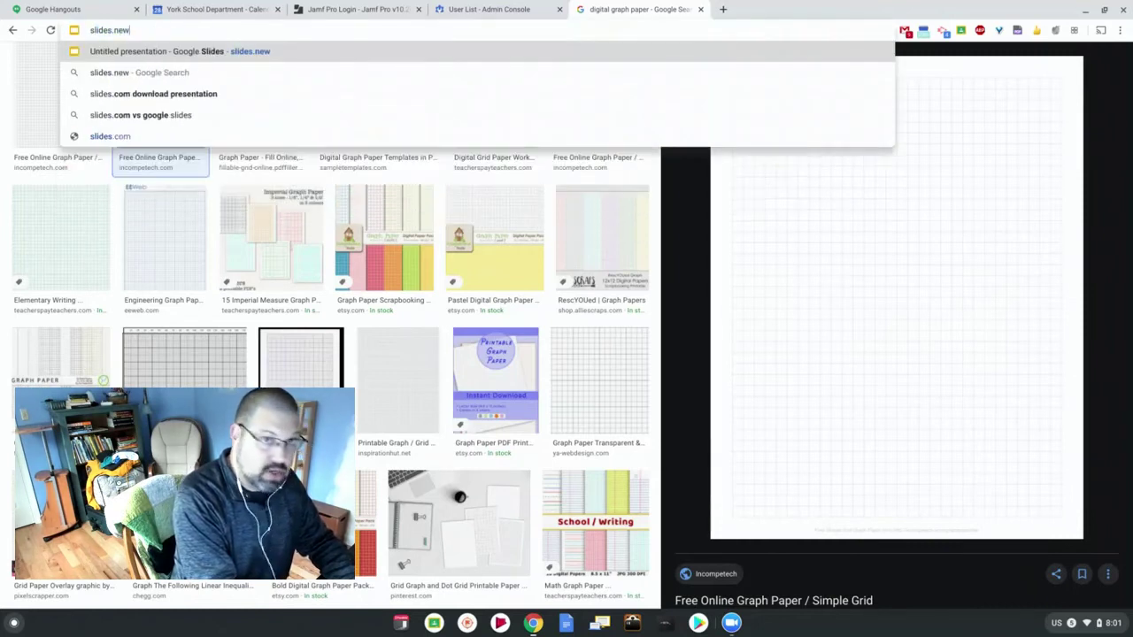
{"action": "key", "text": "Return"}
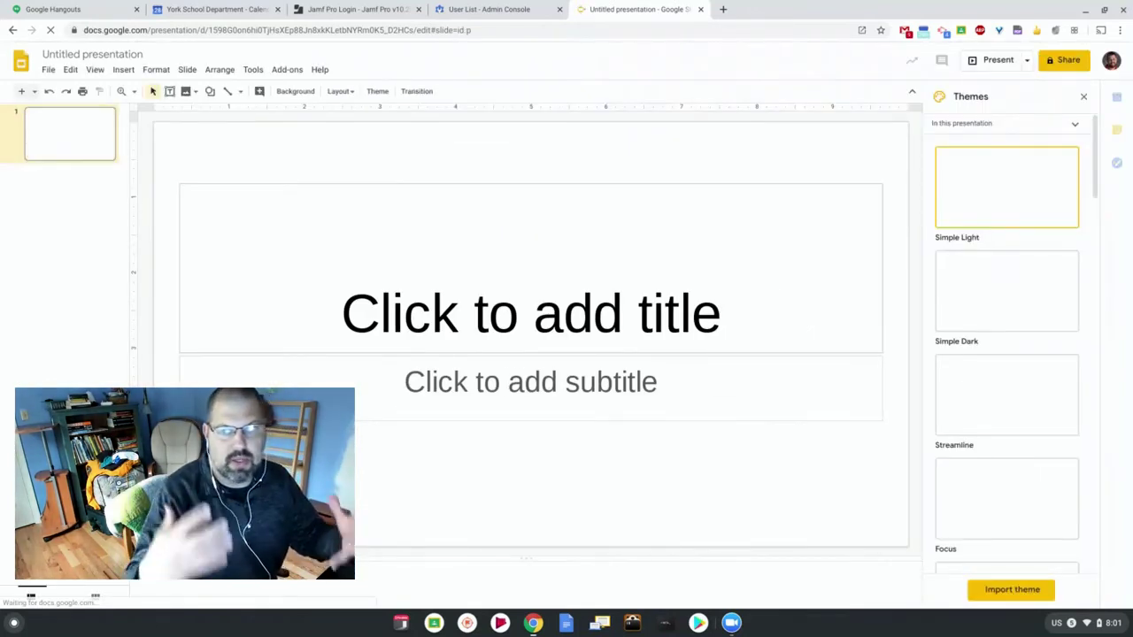
{"action": "left_click", "coordinate": [1084, 97]}
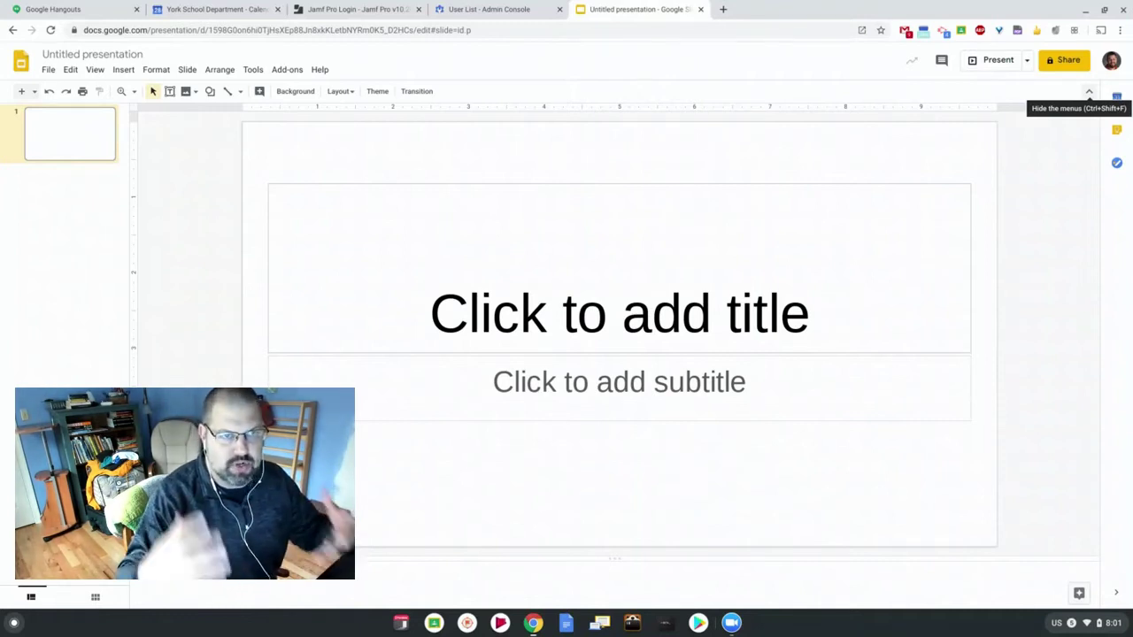
Step: Set the presentation's page size to a custom 8 x 11.5 inches
{"action": "left_click", "coordinate": [48, 70]}
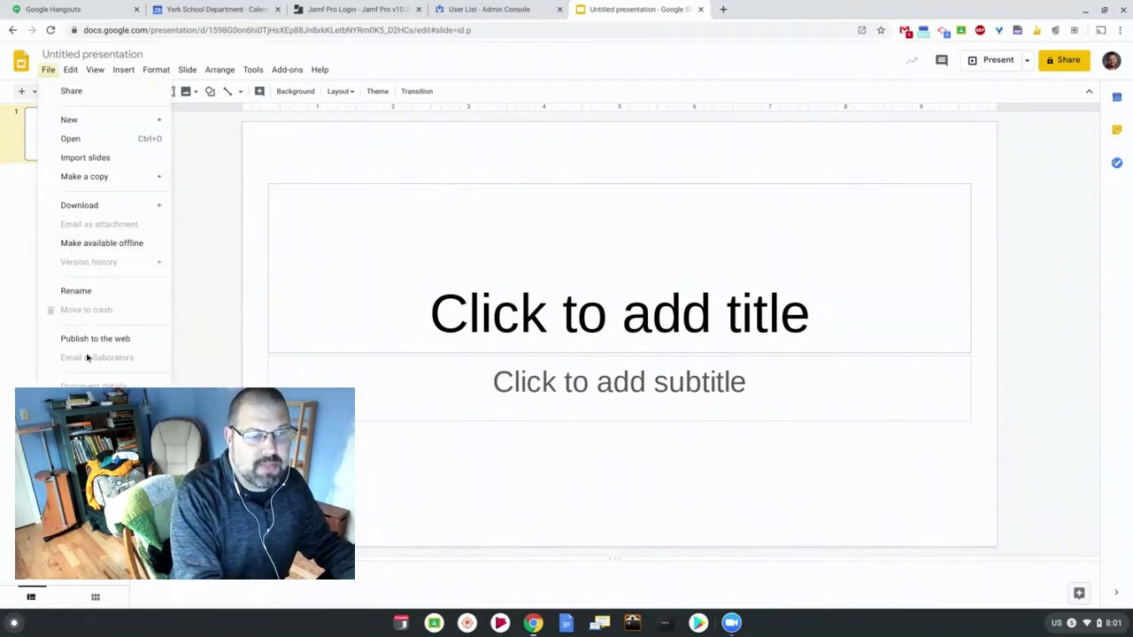
{"action": "left_click", "coordinate": [89, 435]}
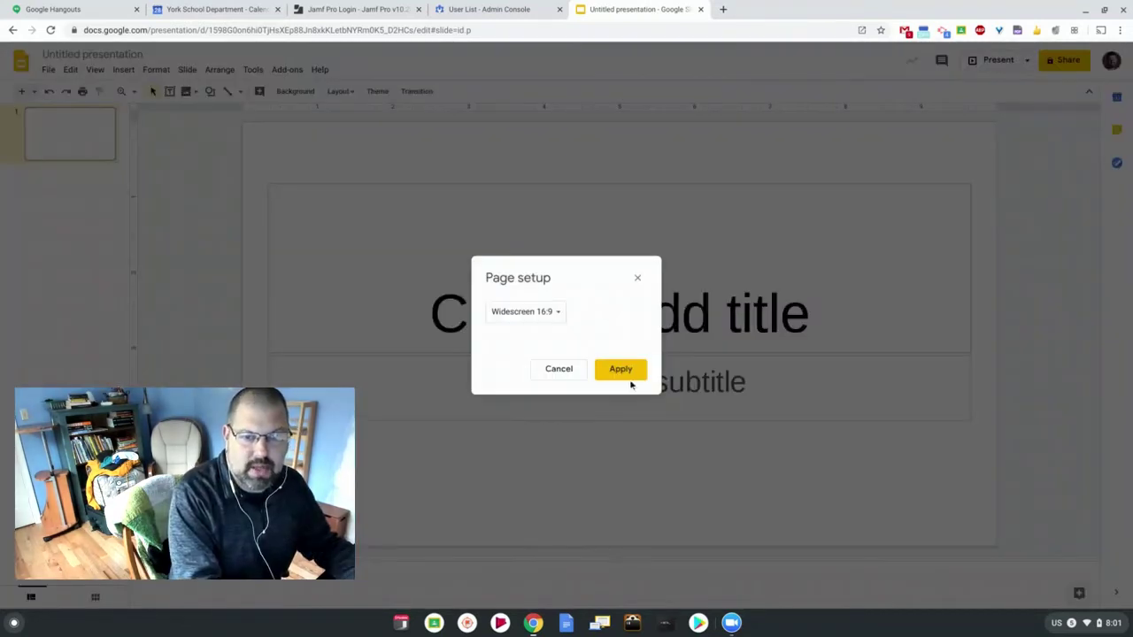
{"action": "left_click", "coordinate": [560, 316]}
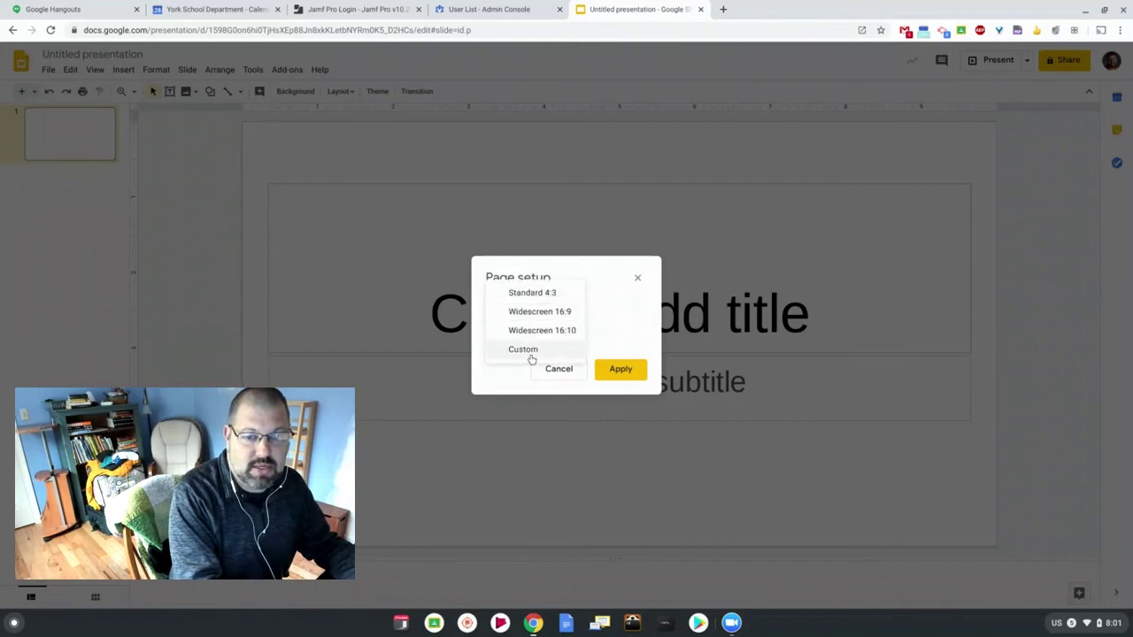
{"action": "left_click", "coordinate": [531, 355]}
{"action": "left_click", "coordinate": [519, 347]}
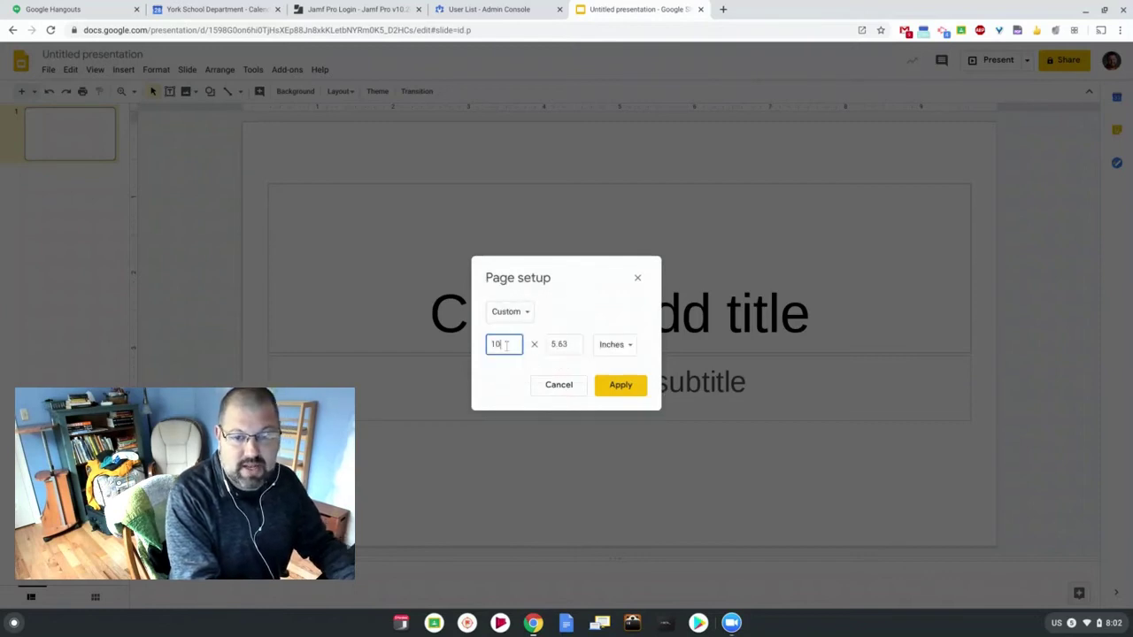
{"action": "type", "text": "8"}
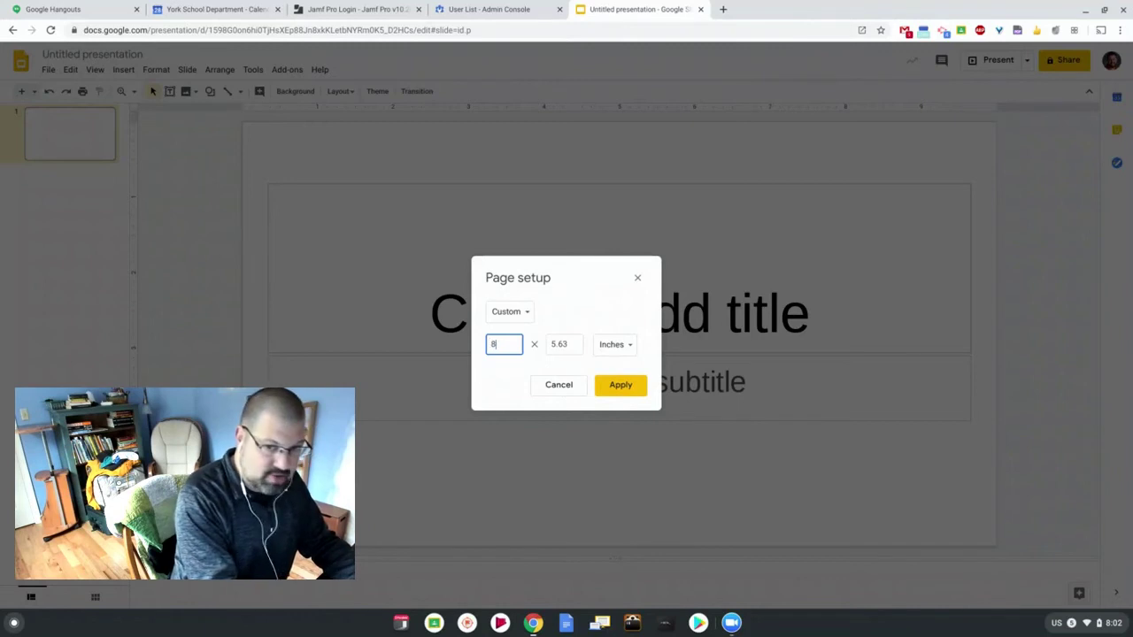
{"action": "left_click", "coordinate": [564, 347]}
{"action": "type", "text": "11.5"}
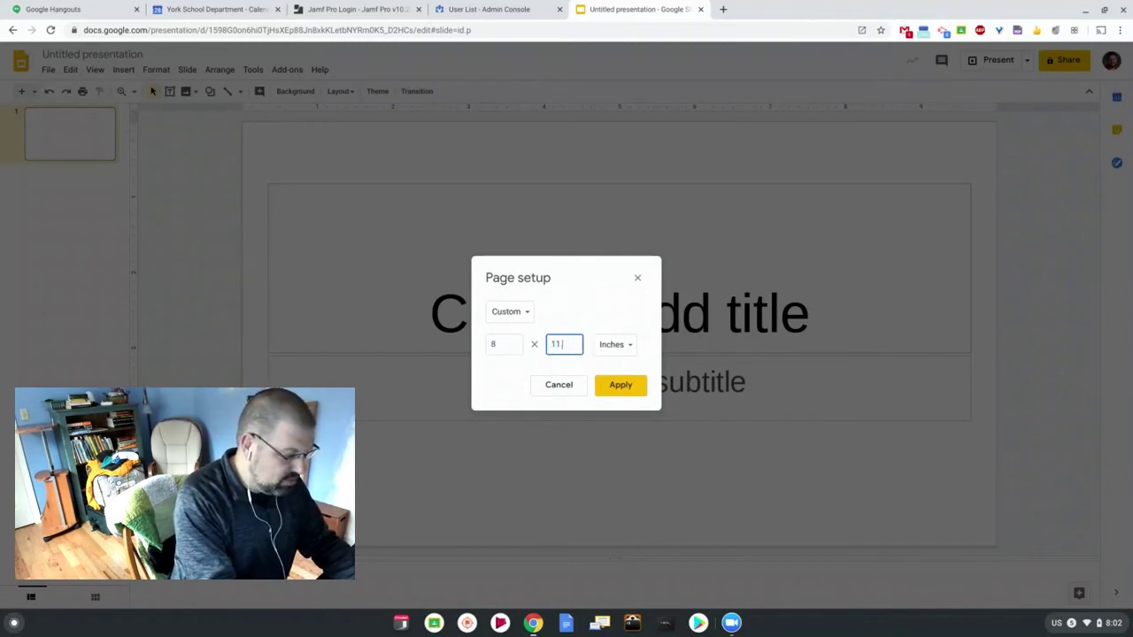
{"action": "left_click", "coordinate": [615, 385]}
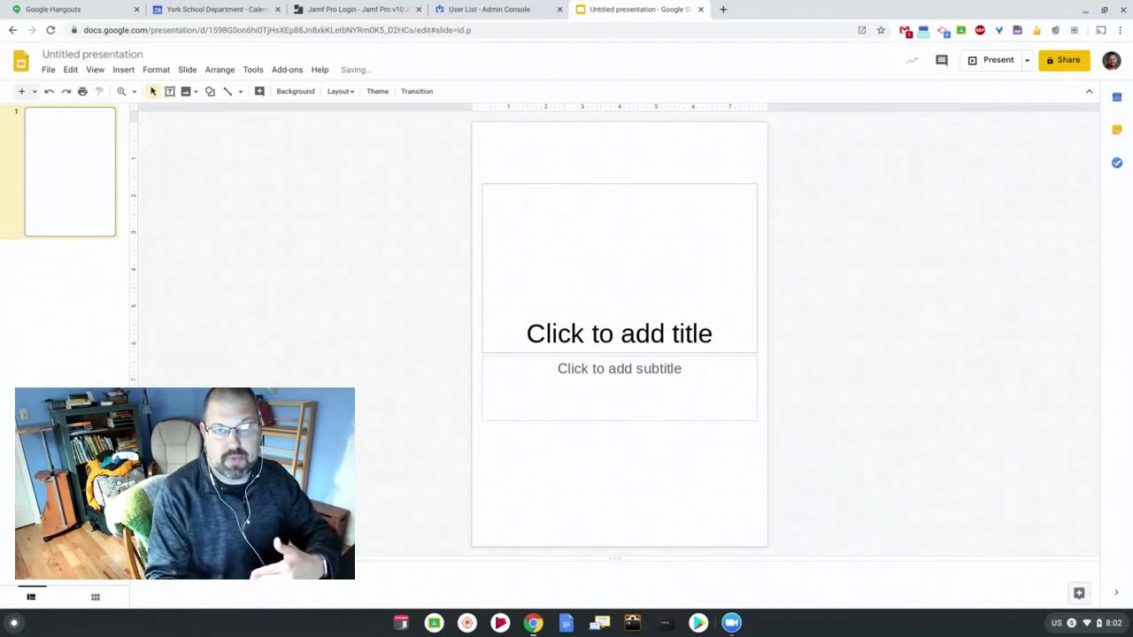
Step: Set the slide background to the second grid image from a Google image search for "digital graph paper"
{"action": "left_click", "coordinate": [295, 91]}
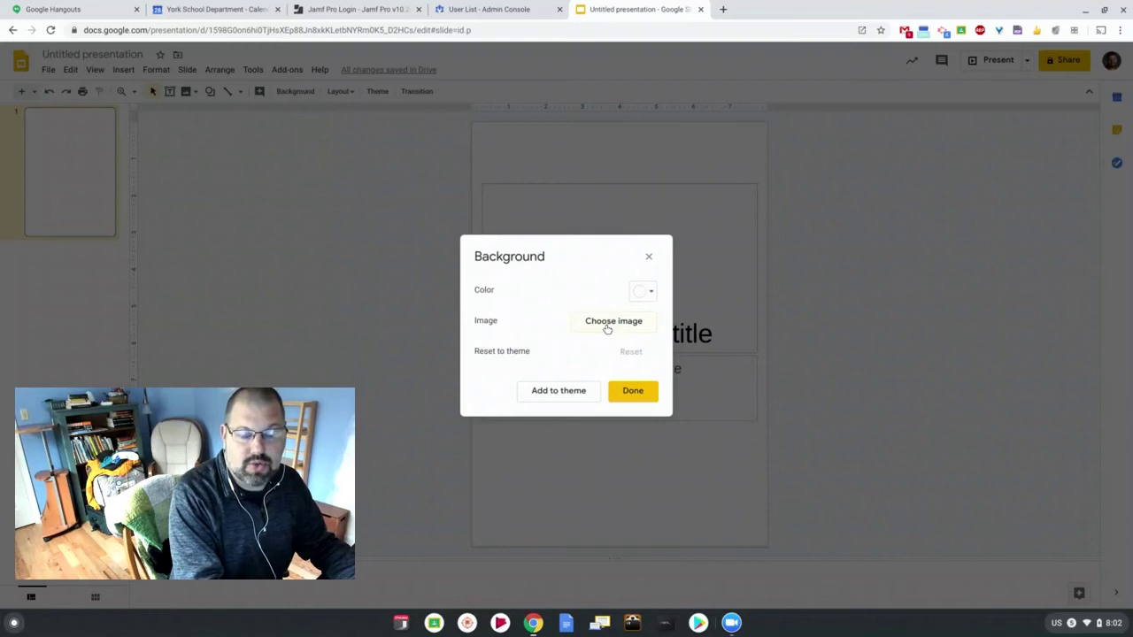
{"action": "left_click", "coordinate": [608, 324]}
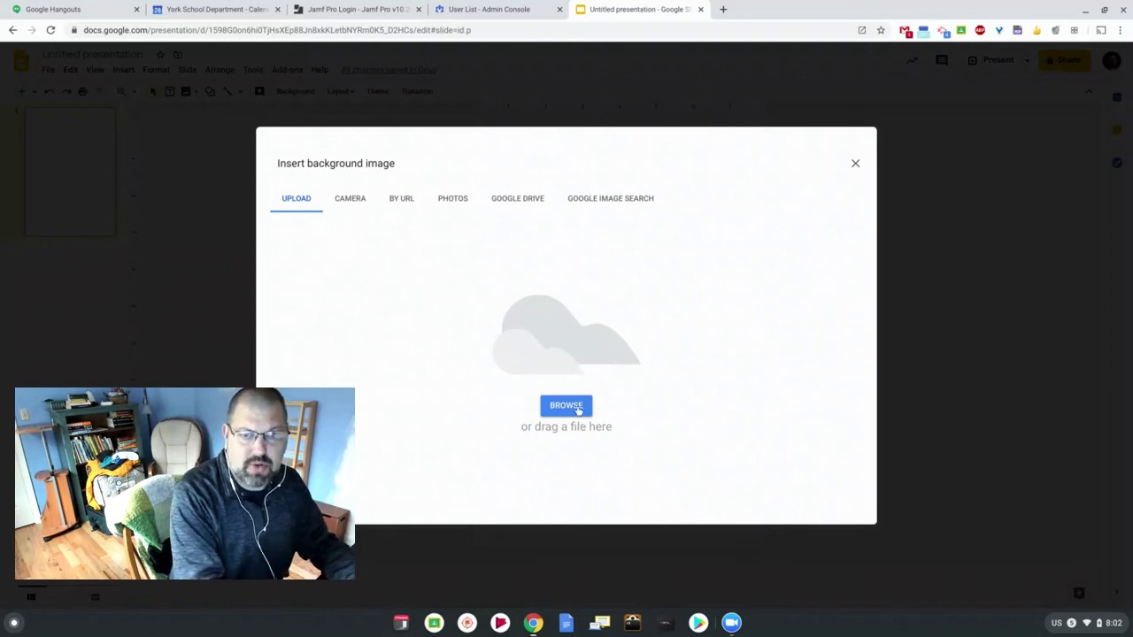
{"action": "left_click", "coordinate": [621, 200]}
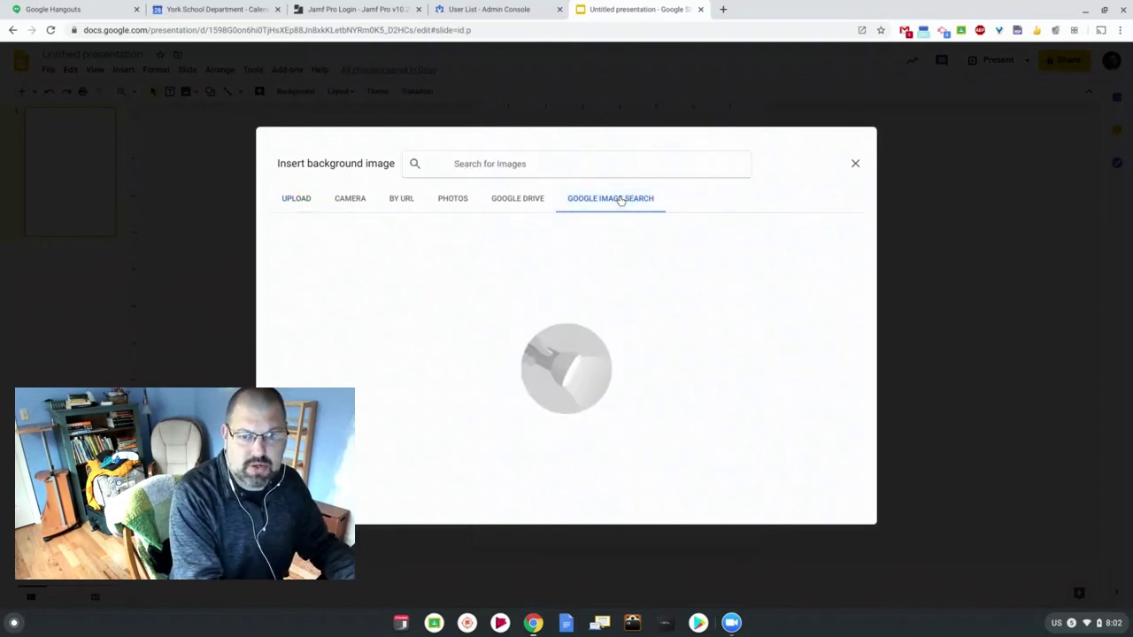
{"action": "type", "text": "dig"}
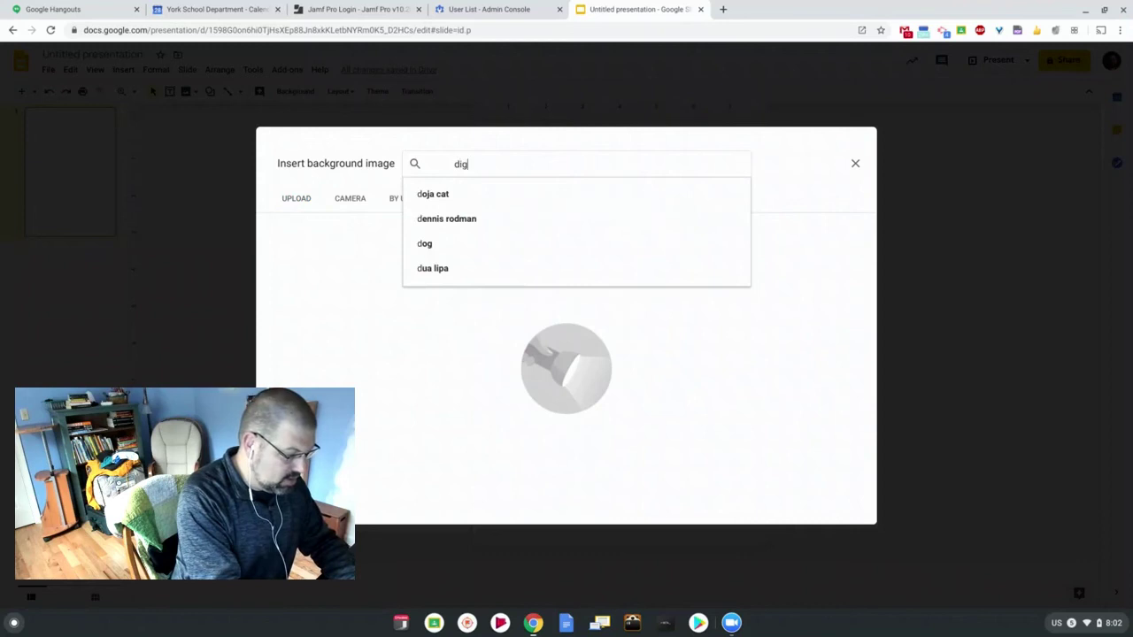
{"action": "type", "text": "itial gra"}
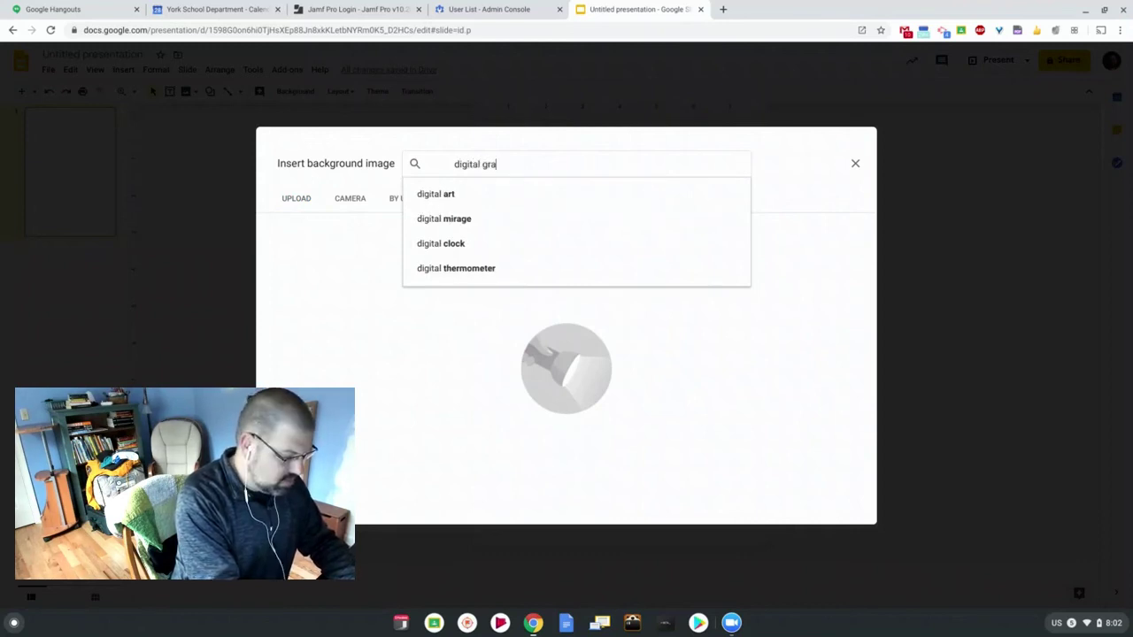
{"action": "type", "text": "ph paper"}
{"action": "key", "text": "Return"}
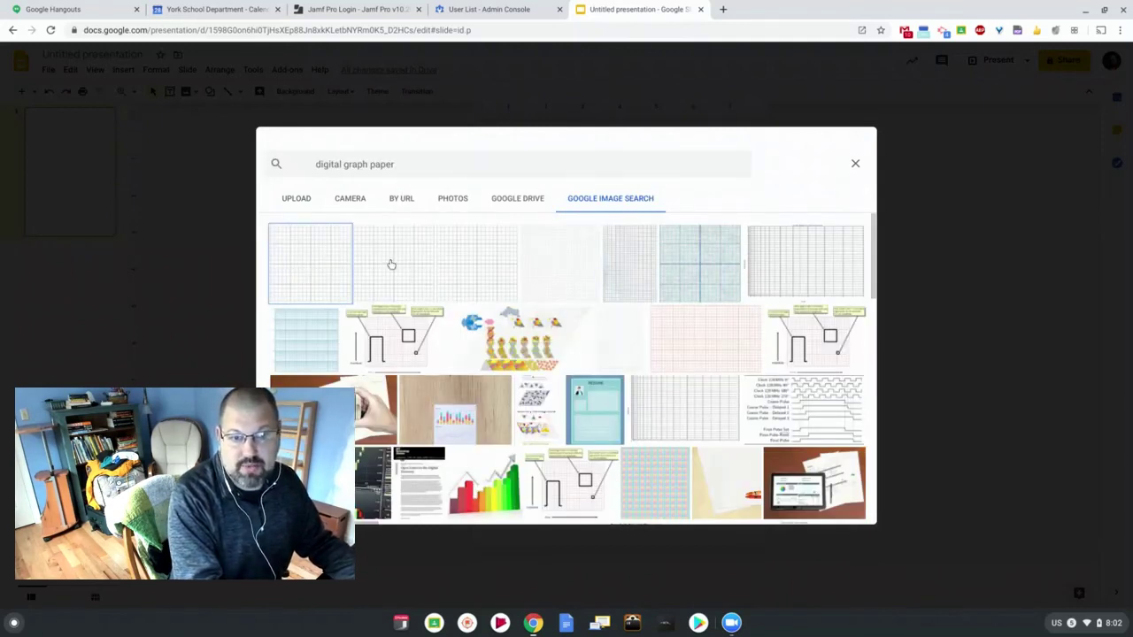
{"action": "left_click", "coordinate": [391, 265]}
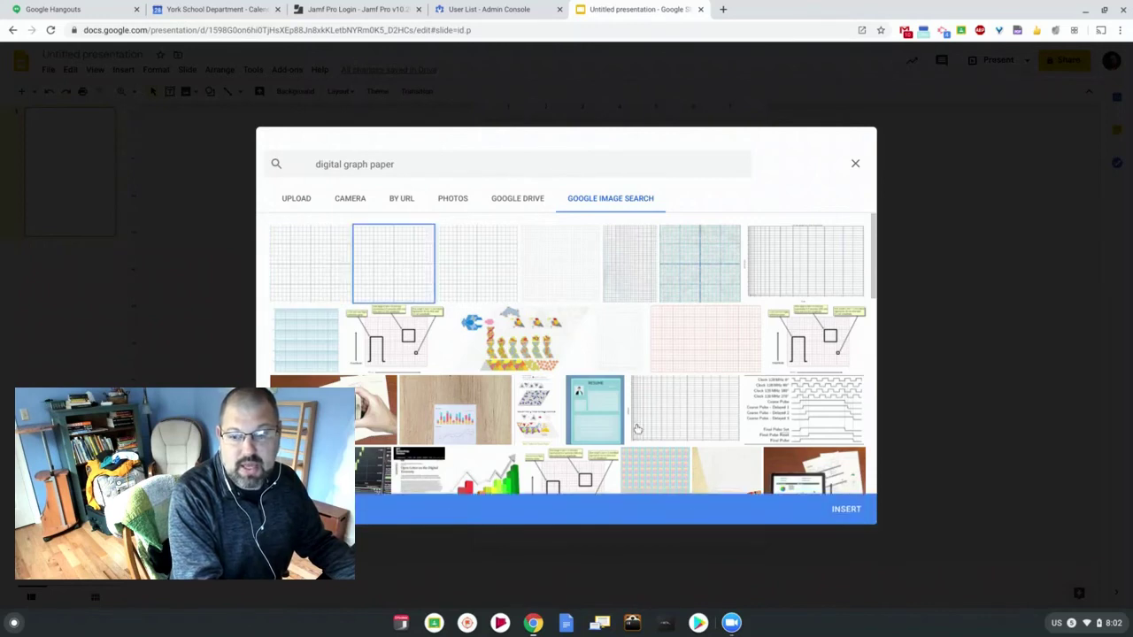
{"action": "left_click", "coordinate": [836, 509]}
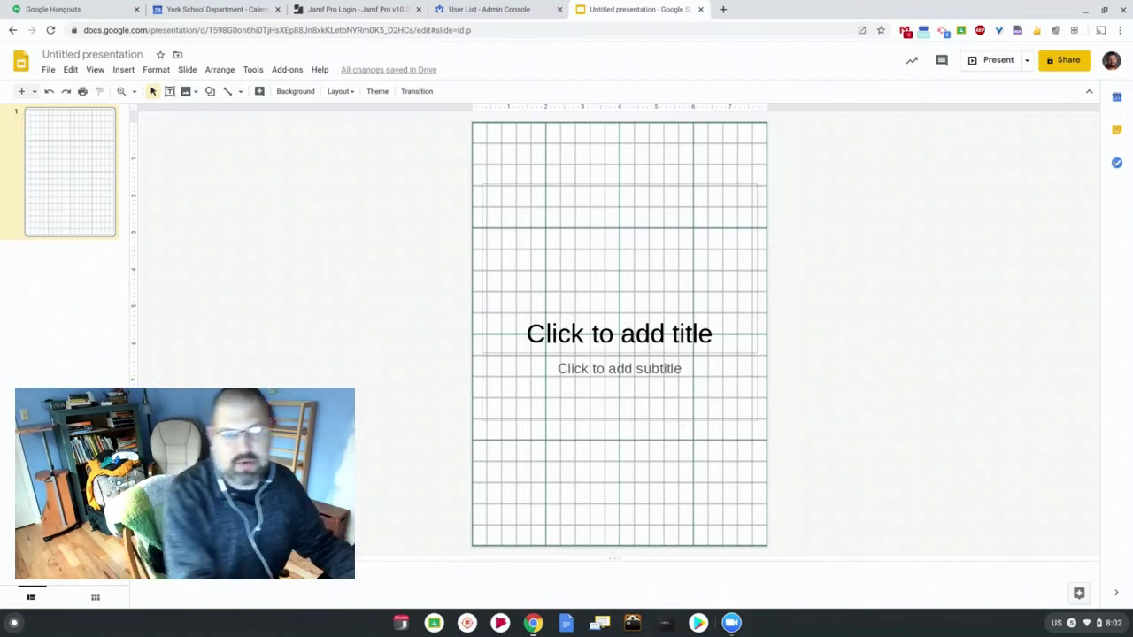
Step: Replace the slide background with the image 30x40 Black.png uploaded from the Downloads folder
{"action": "left_click", "coordinate": [295, 92]}
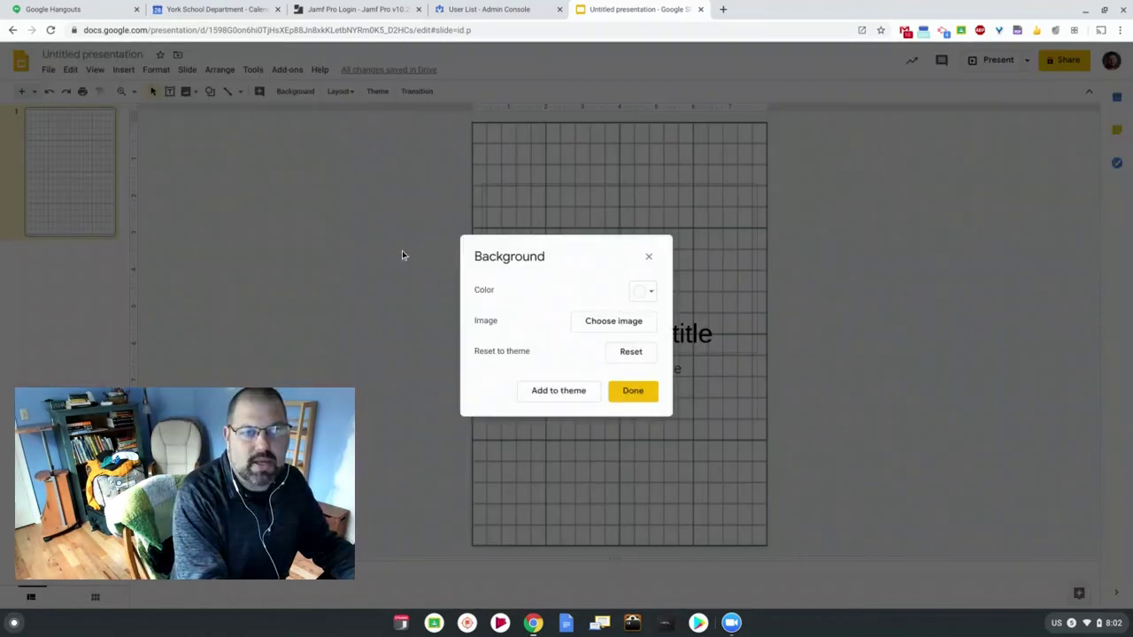
{"action": "left_click", "coordinate": [636, 323]}
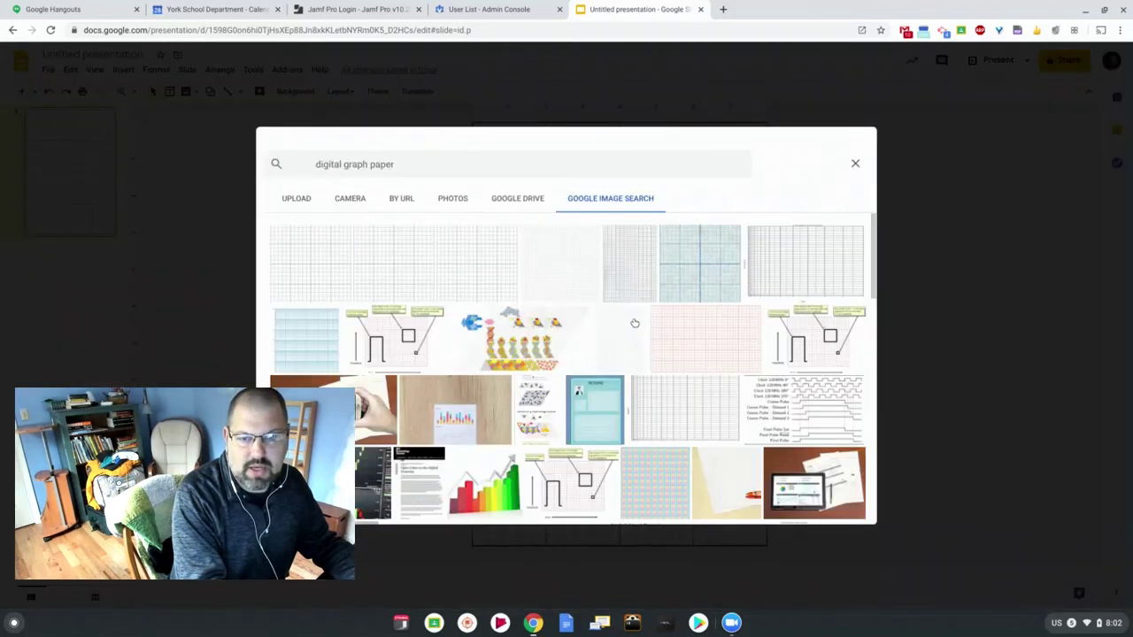
{"action": "left_click", "coordinate": [295, 200]}
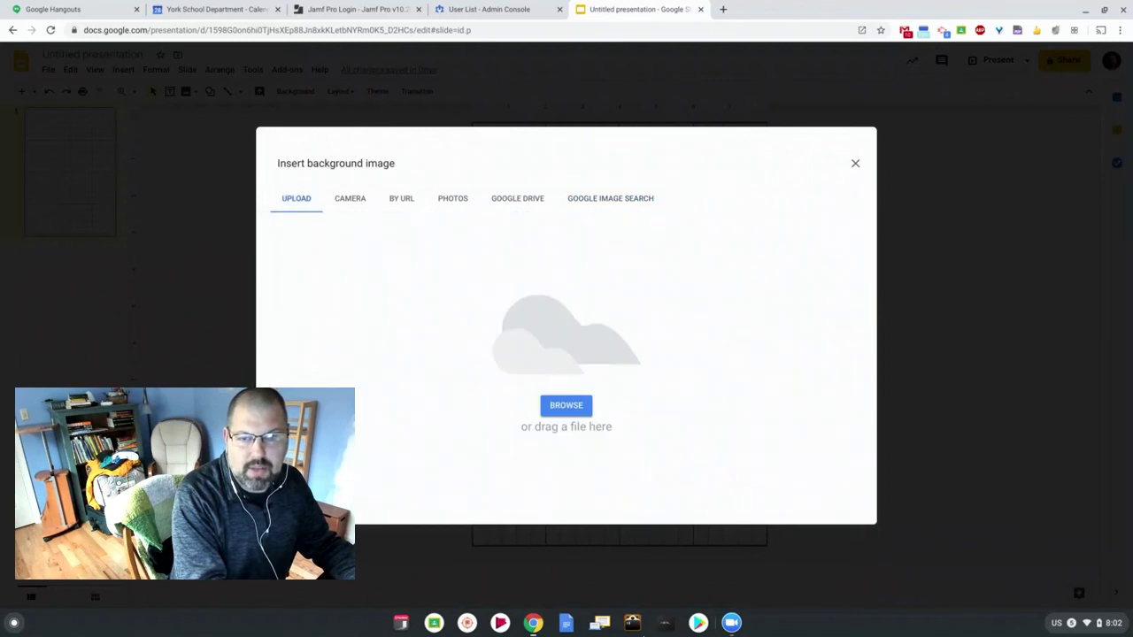
{"action": "left_click", "coordinate": [574, 412]}
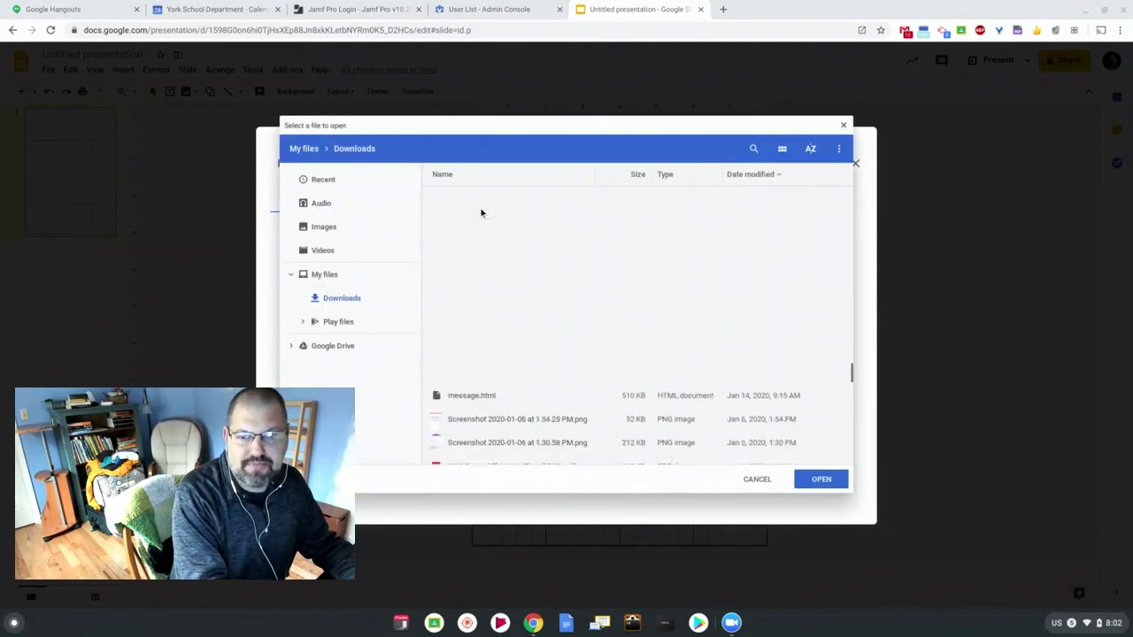
{"action": "left_click", "coordinate": [476, 204]}
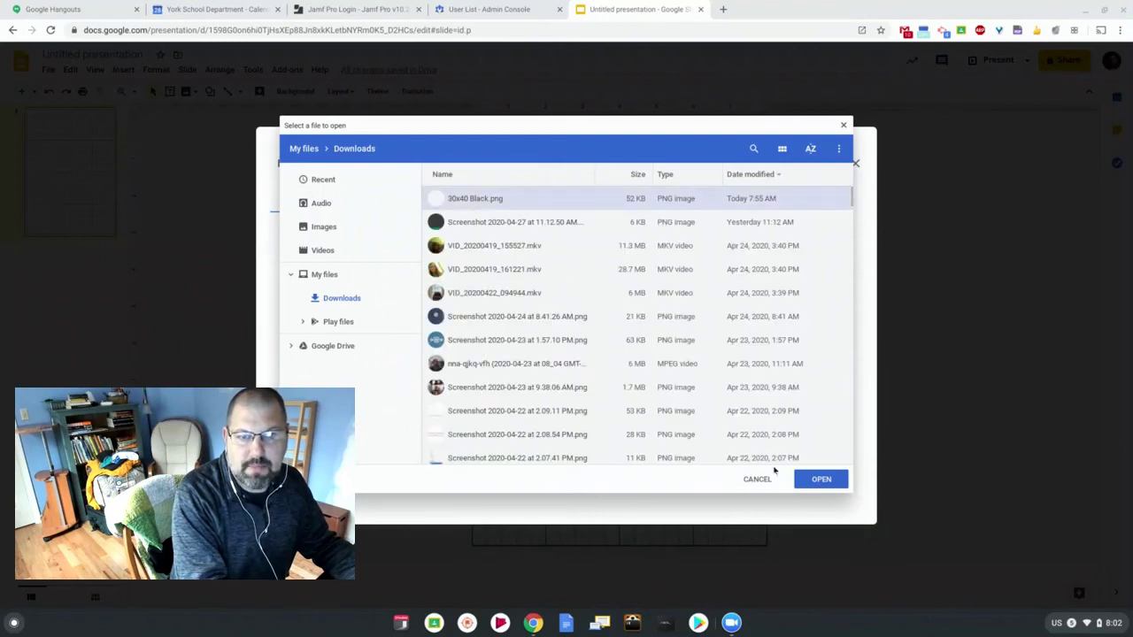
{"action": "left_click", "coordinate": [808, 482]}
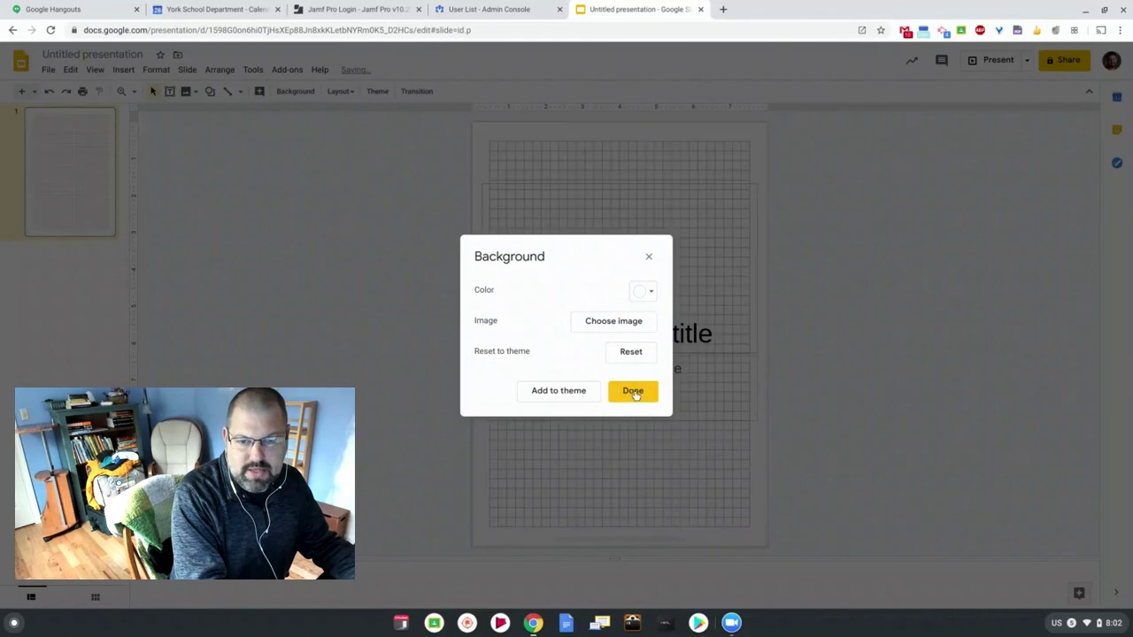
{"action": "left_click", "coordinate": [634, 392]}
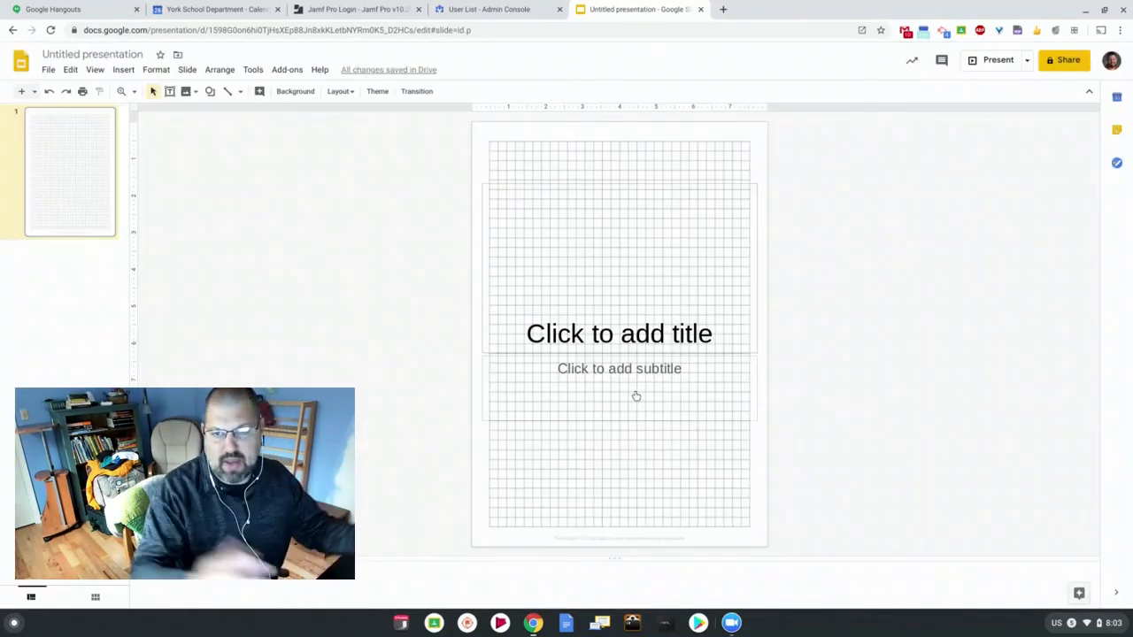
Step: Delete the title and subtitle placeholders from the slide
{"action": "left_click", "coordinate": [758, 204]}
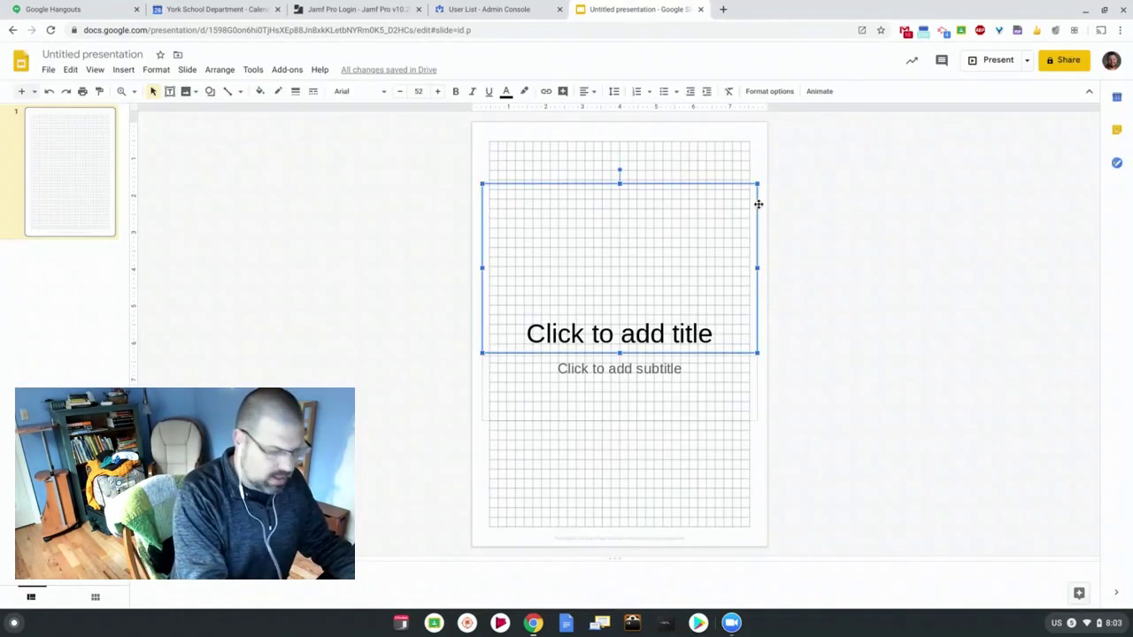
{"action": "key", "text": "Delete"}
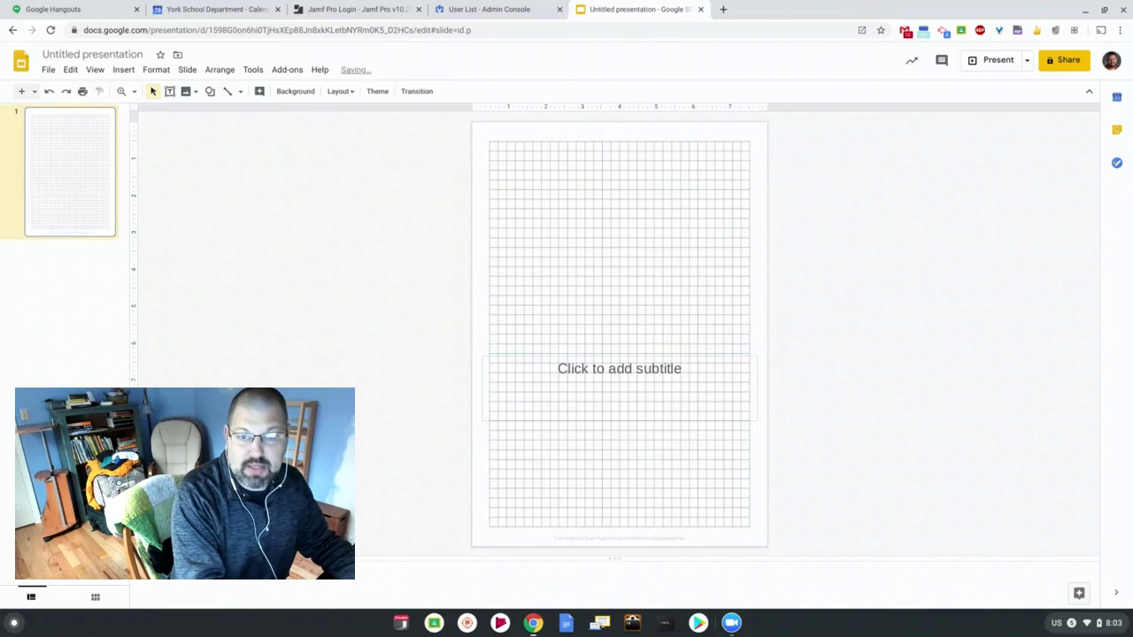
{"action": "left_click", "coordinate": [757, 368]}
{"action": "key", "text": "Delete"}
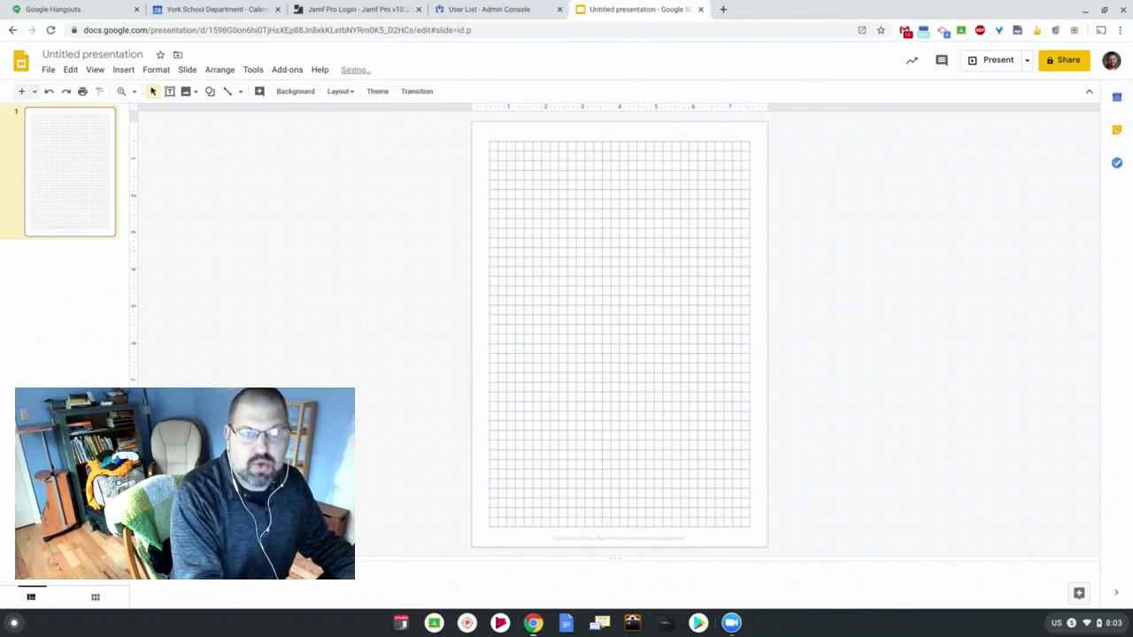